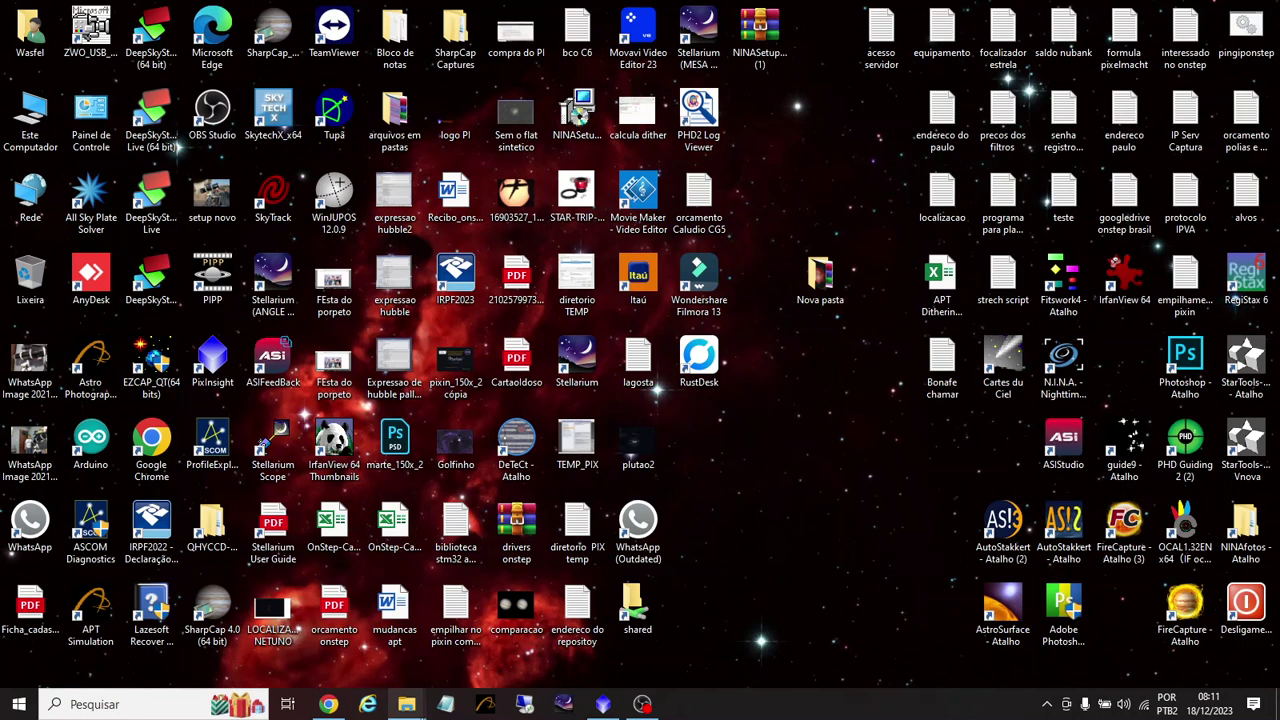
Switch to Chrome and search the web for GraXpert in a new tab.
mouse_move(437, 703)
click(328, 704)
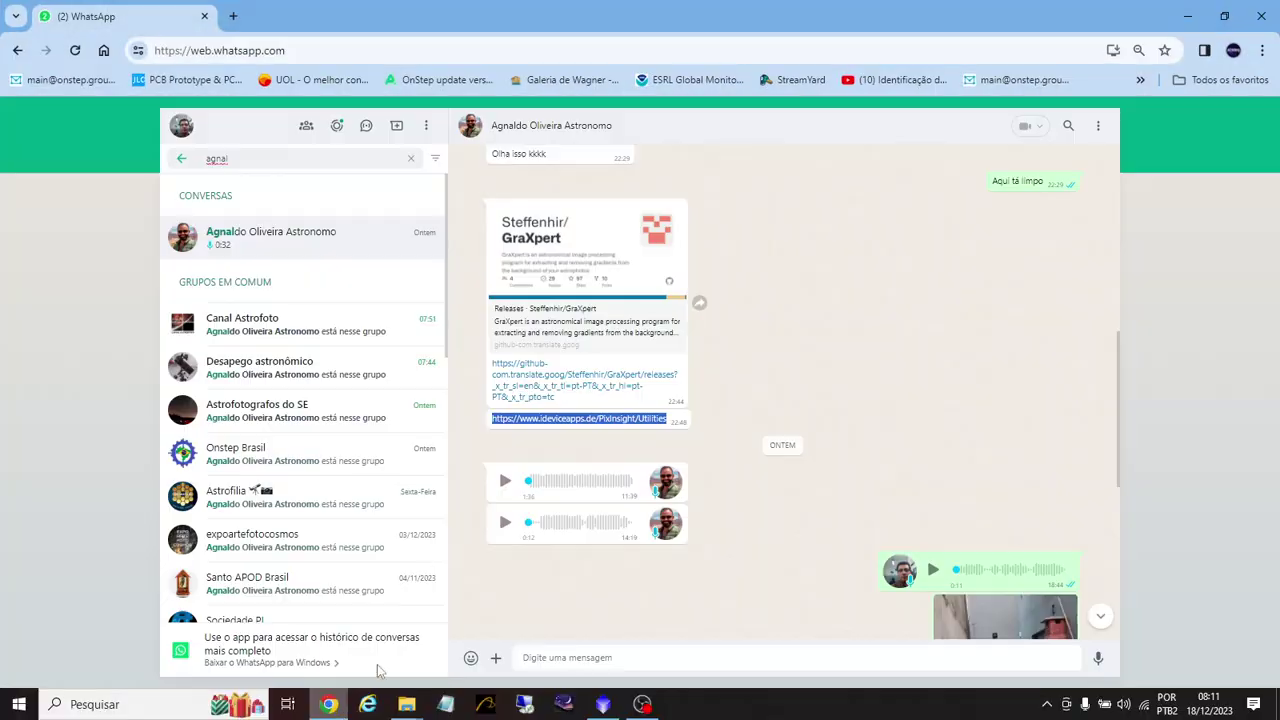
click(232, 16)
click(266, 46)
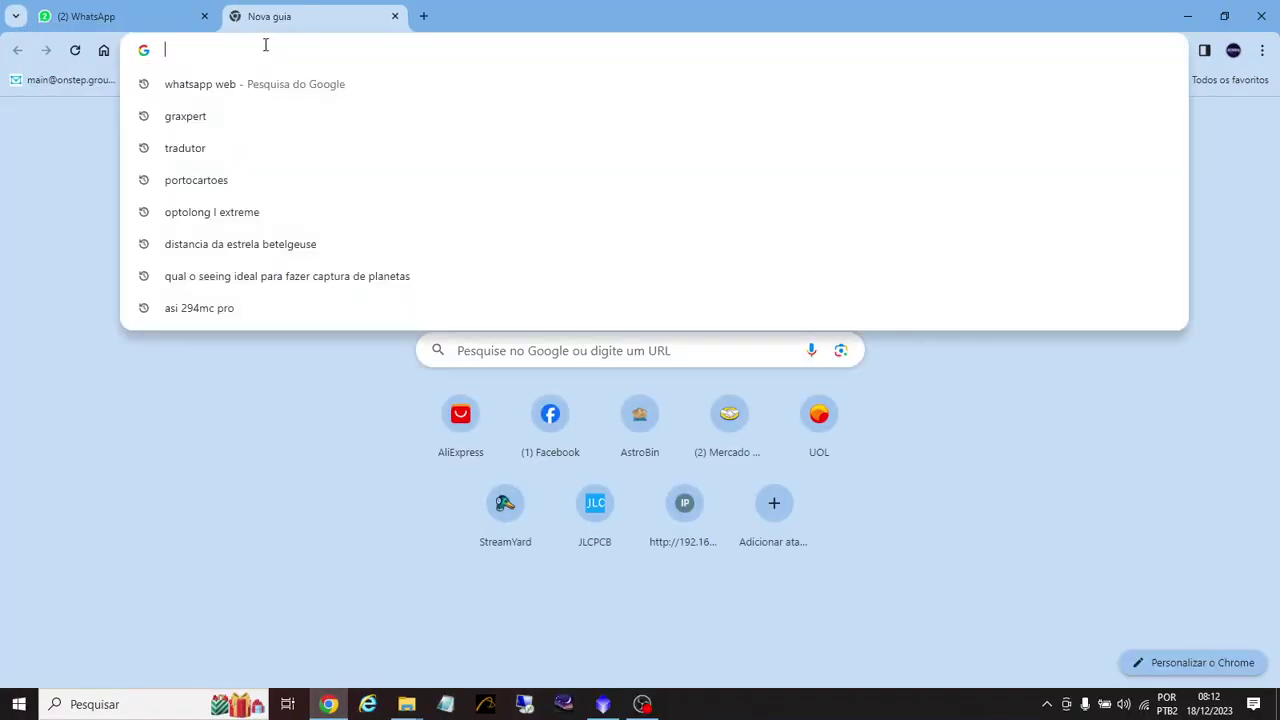
text(gra)
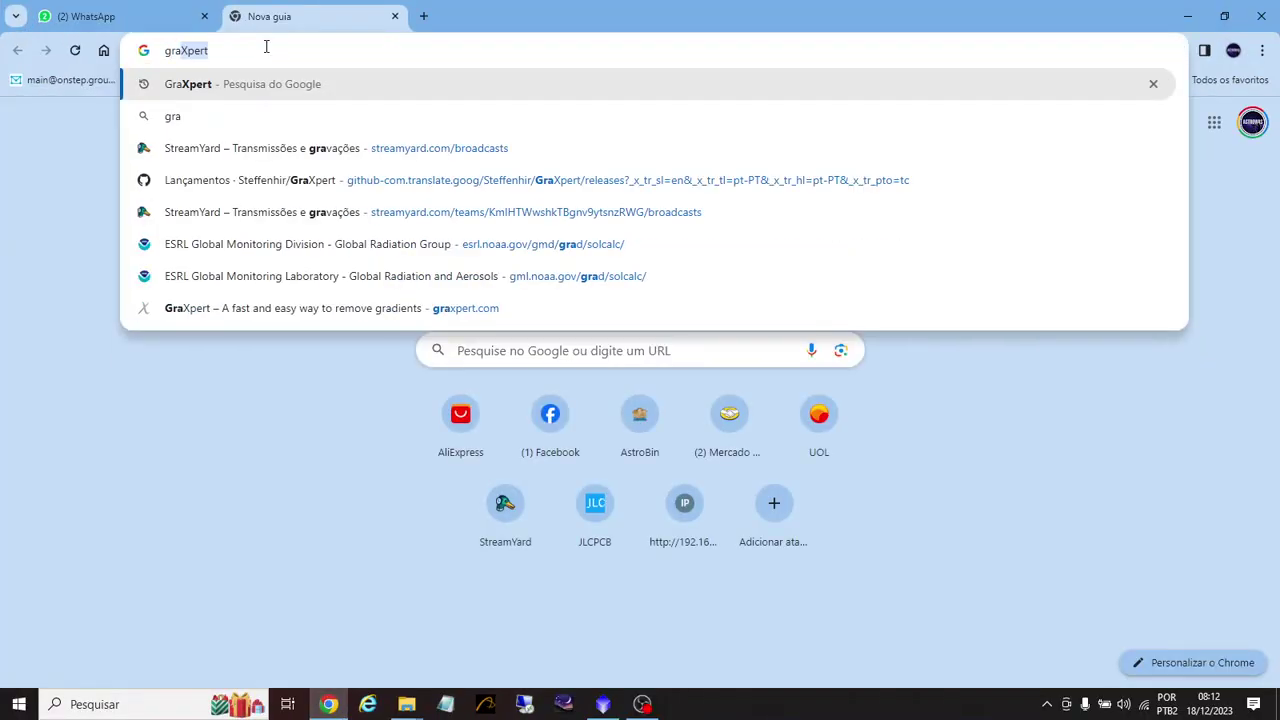
key(Return)
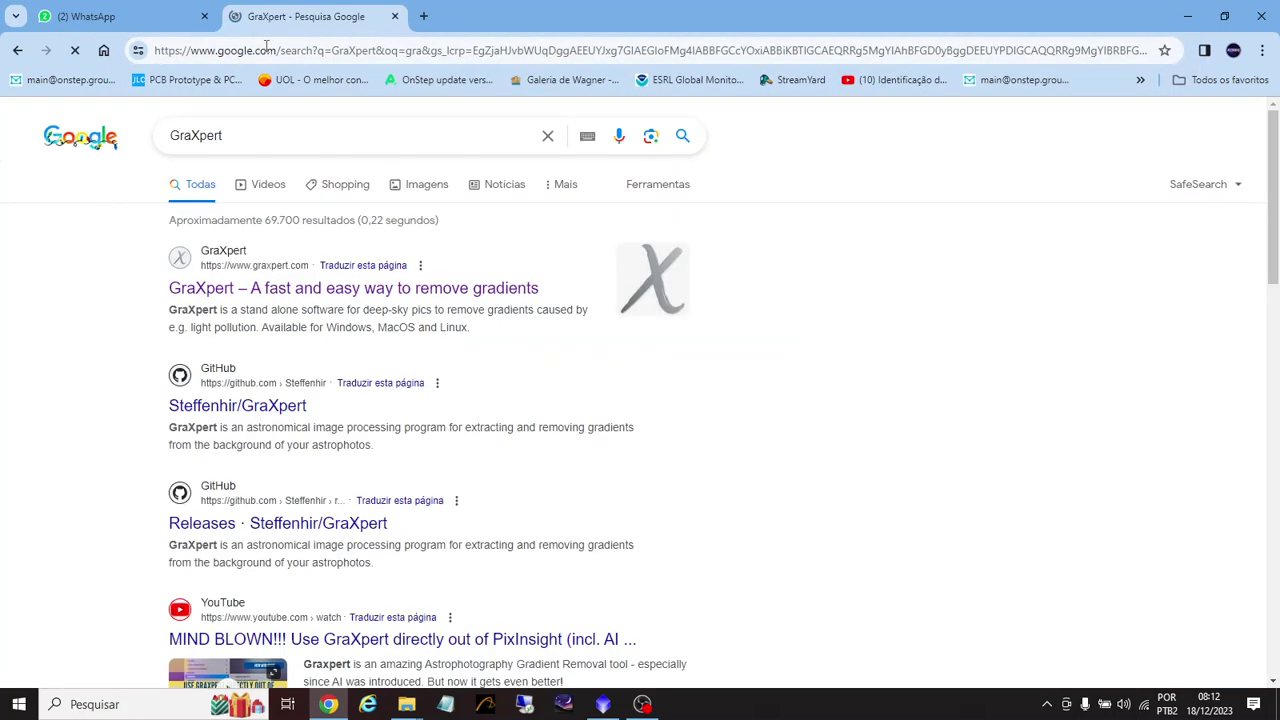
Open the GraXpert website, examine its Windows download option, and minimize the browser.
click(298, 289)
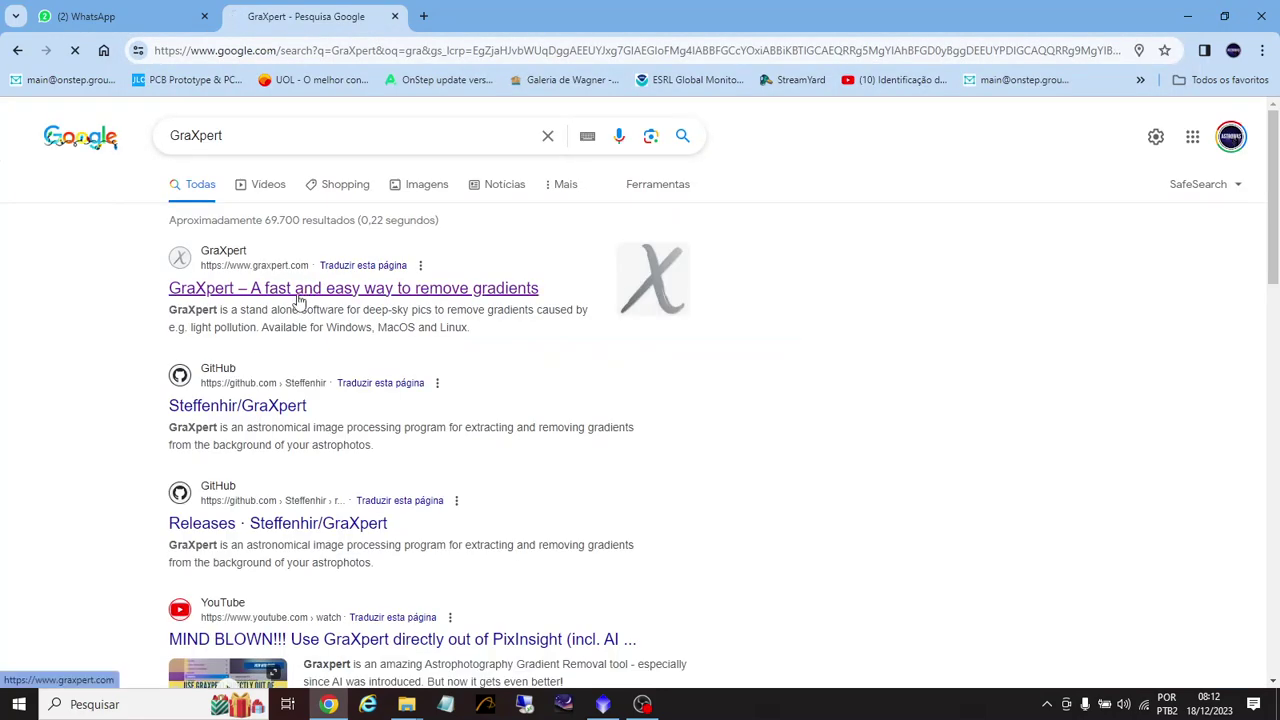
scroll(397, 331, down, 5)
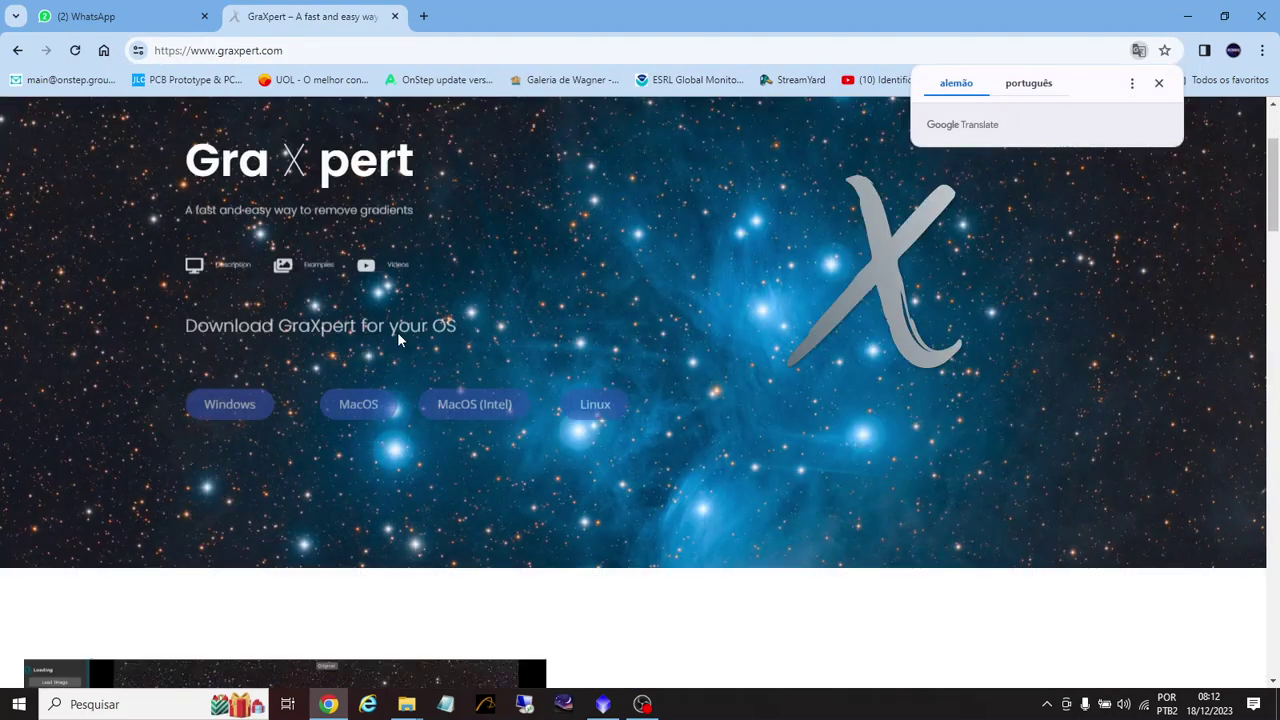
scroll(380, 340, up, 4)
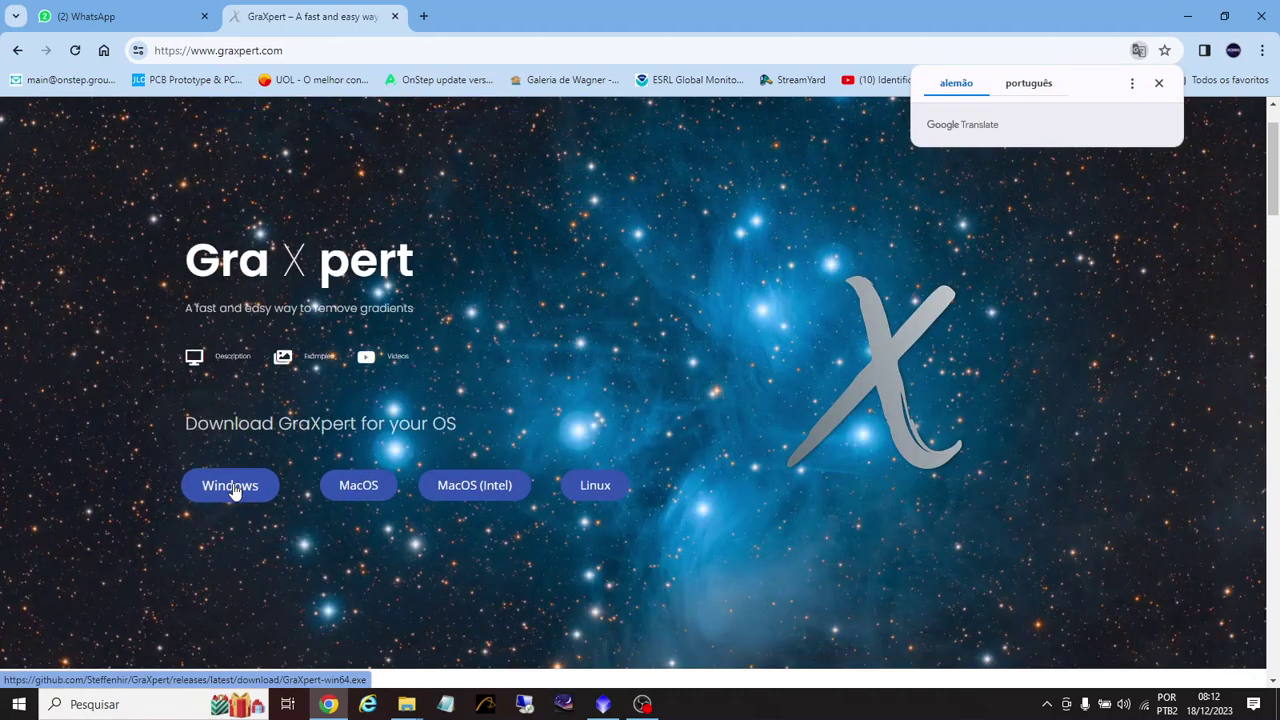
click(1188, 22)
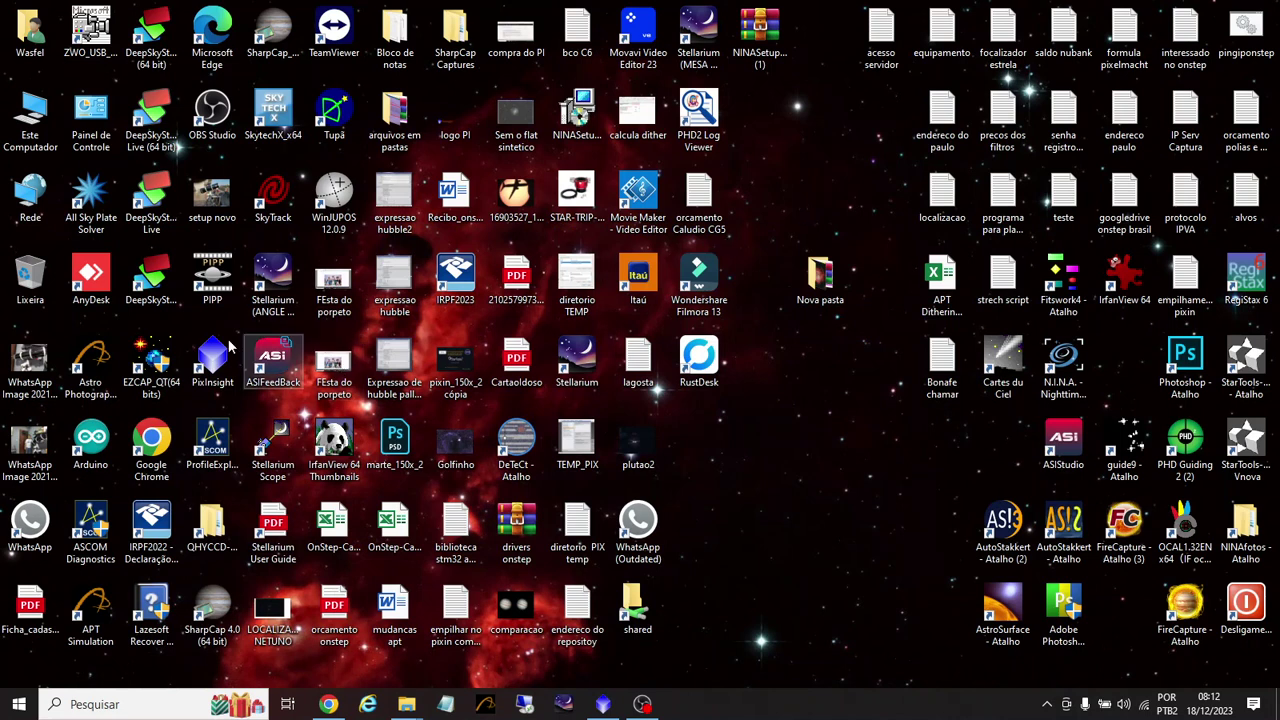
Open the GraxXpert folder on the Novo volume (D:) drive in File Explorer.
double_click(48, 110)
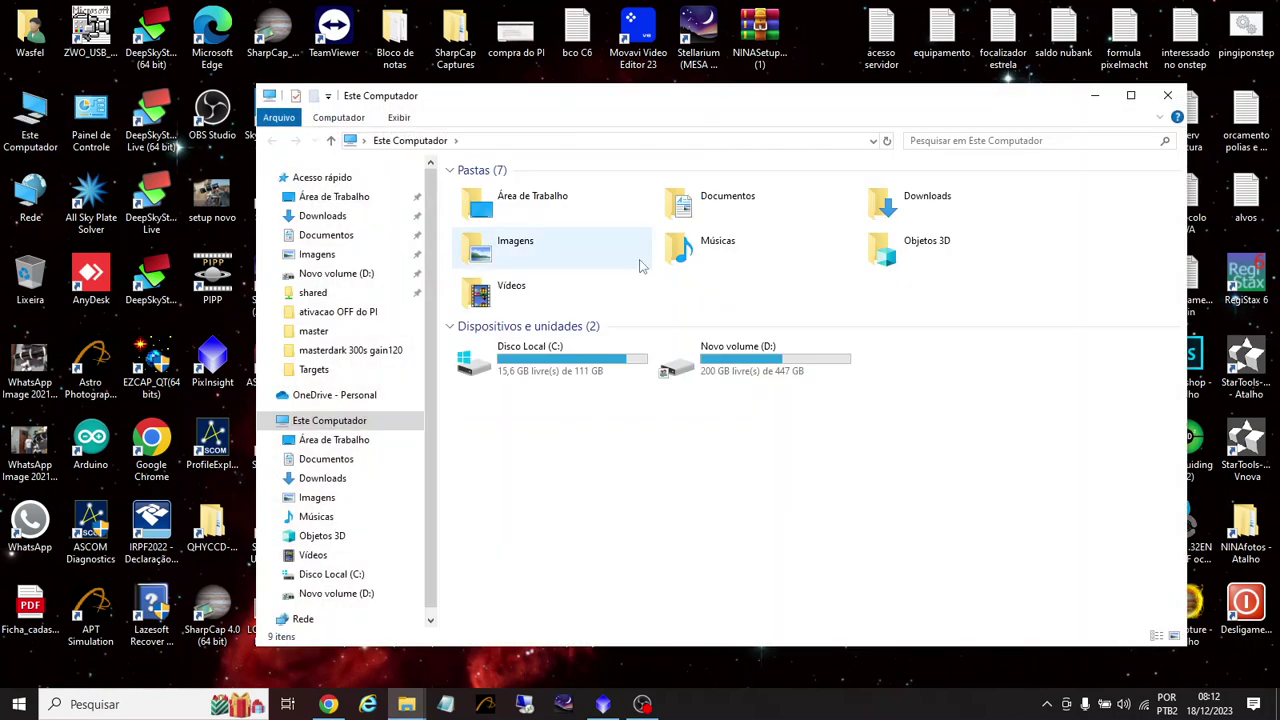
double_click(730, 374)
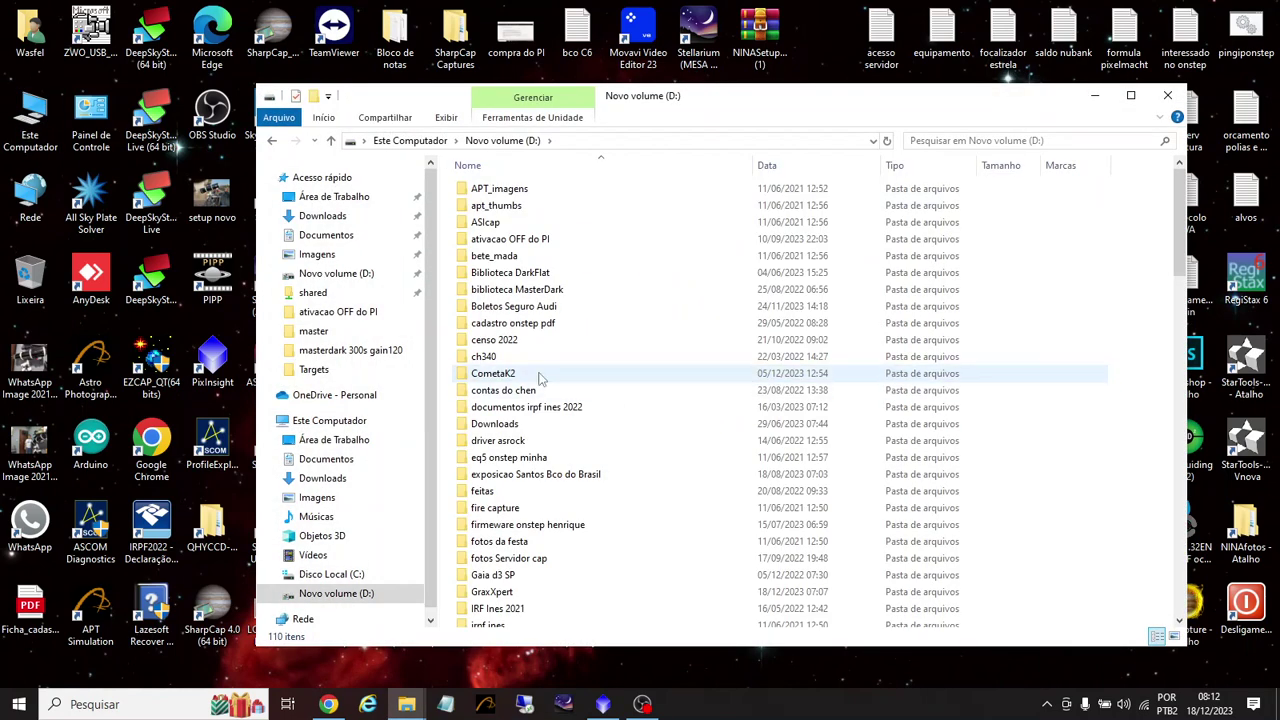
scroll(537, 389, down, 4)
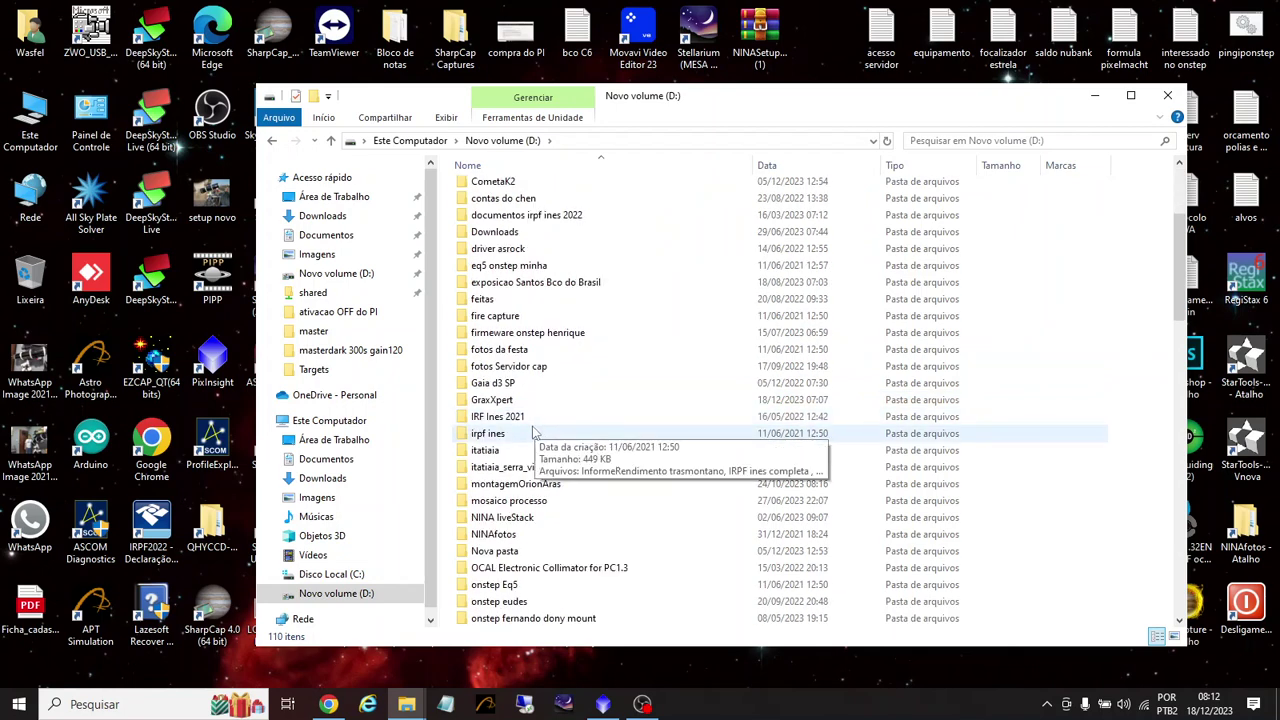
double_click(497, 402)
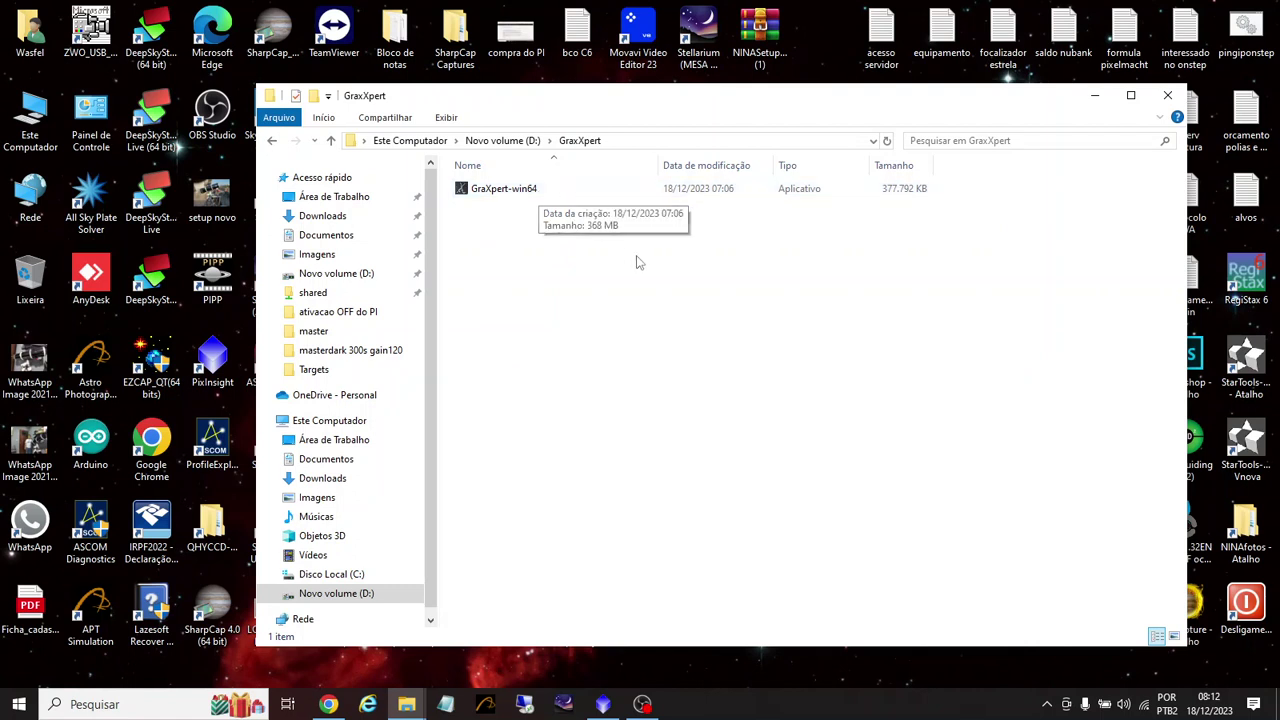
Close the running PixInsight program and launch GraXpert-win64 from the GraxXpert folder.
click(606, 706)
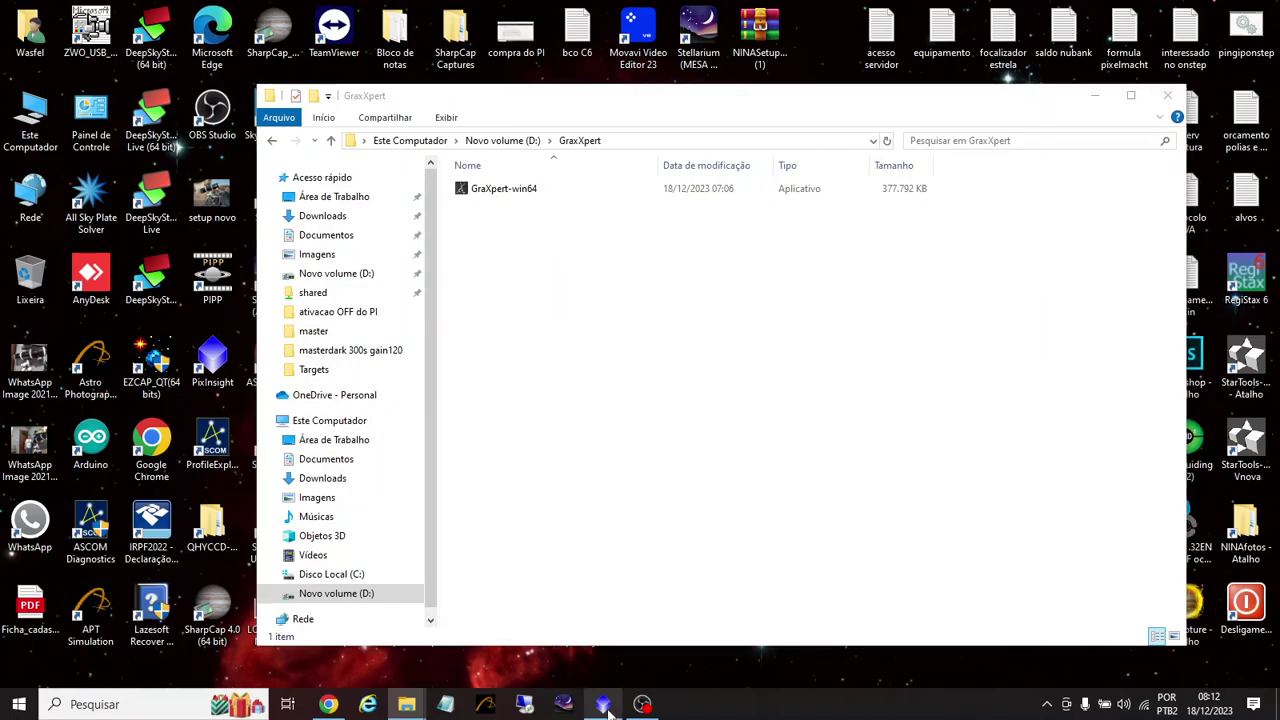
click(1261, 13)
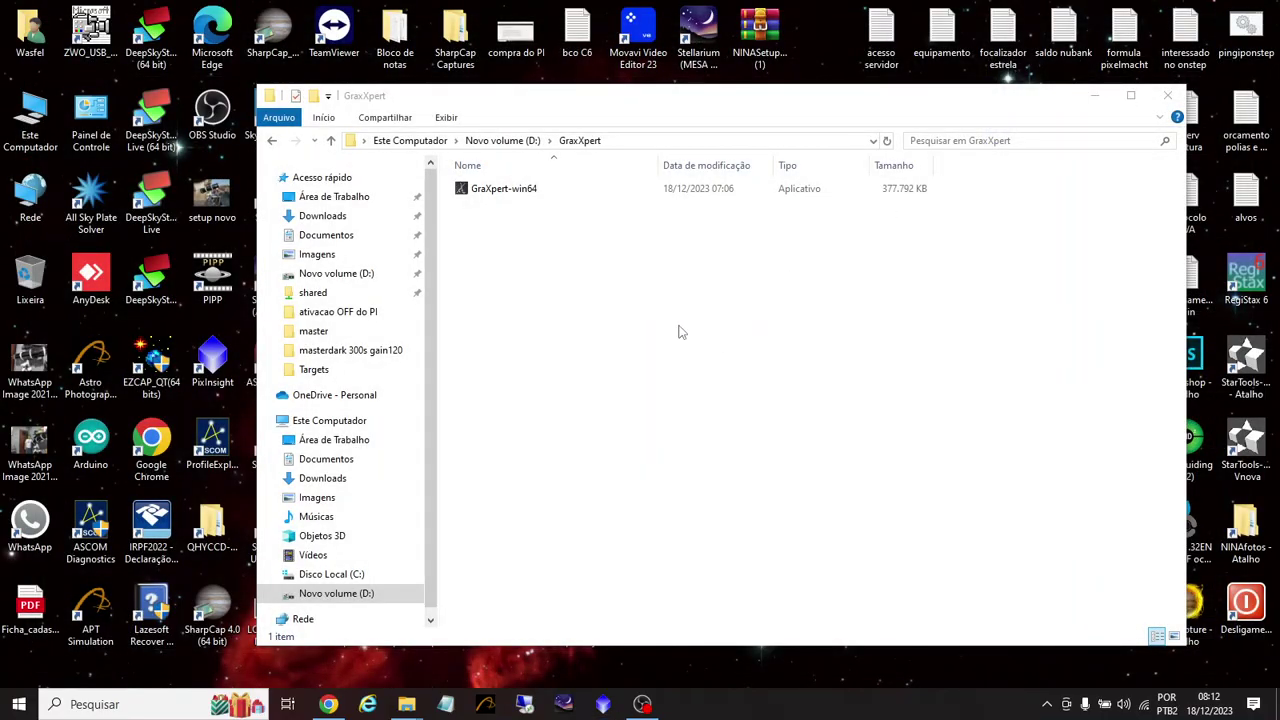
double_click(505, 195)
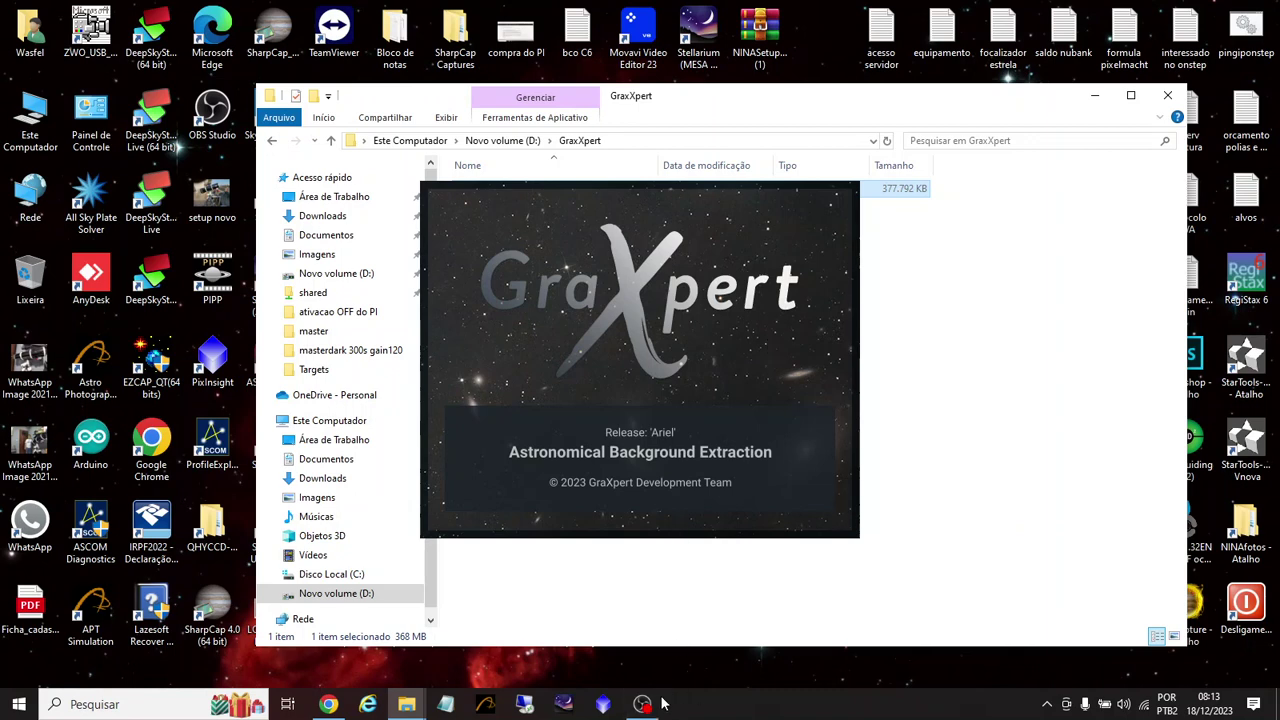
mouse_move(645, 708)
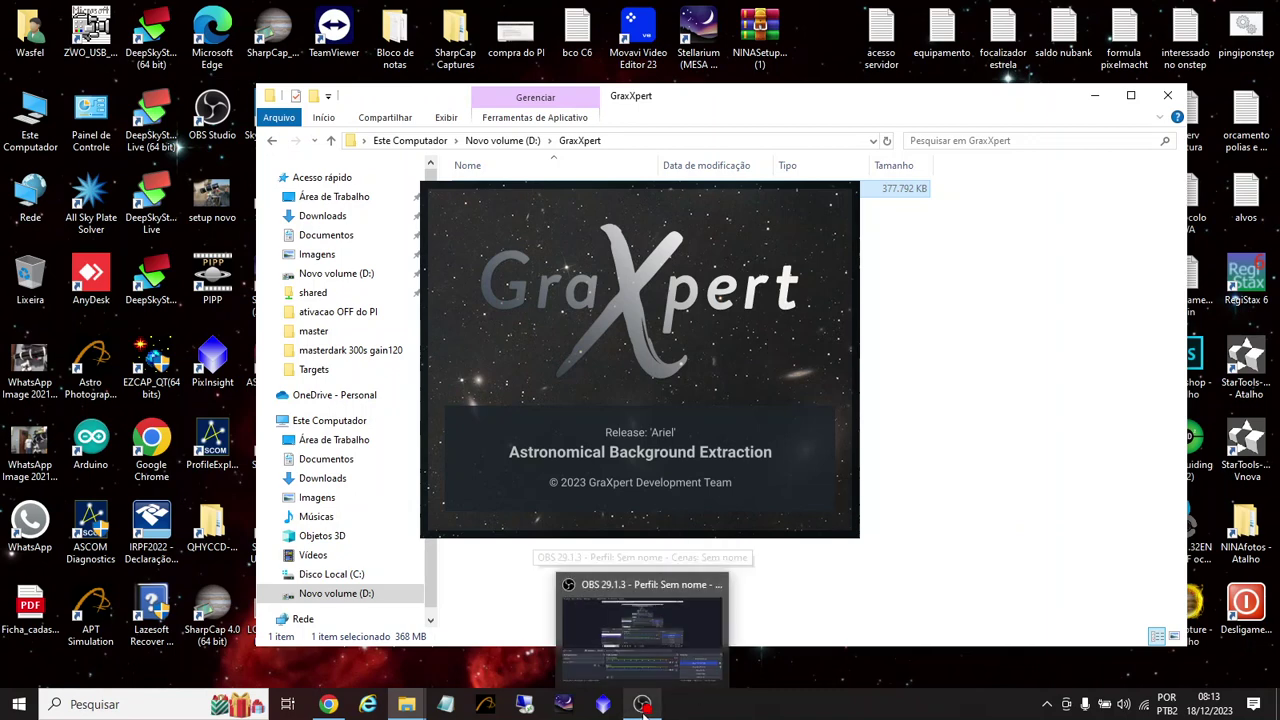
click(645, 706)
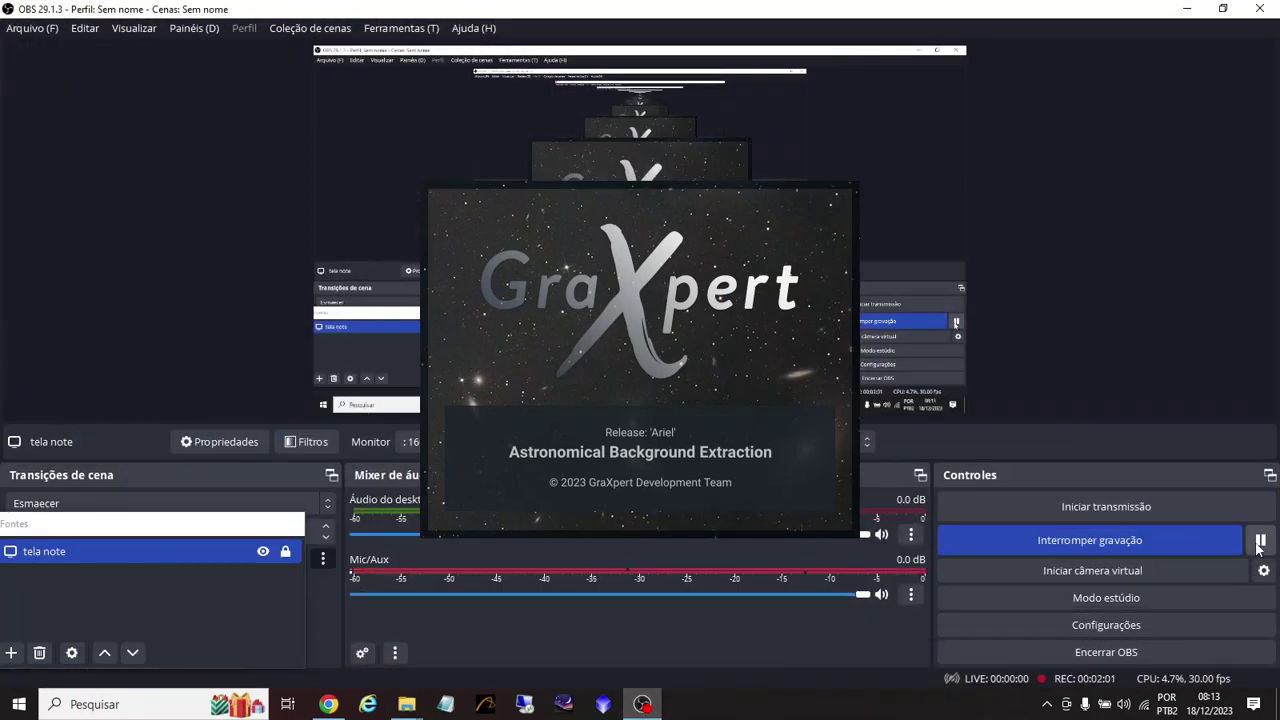
click(1208, 568)
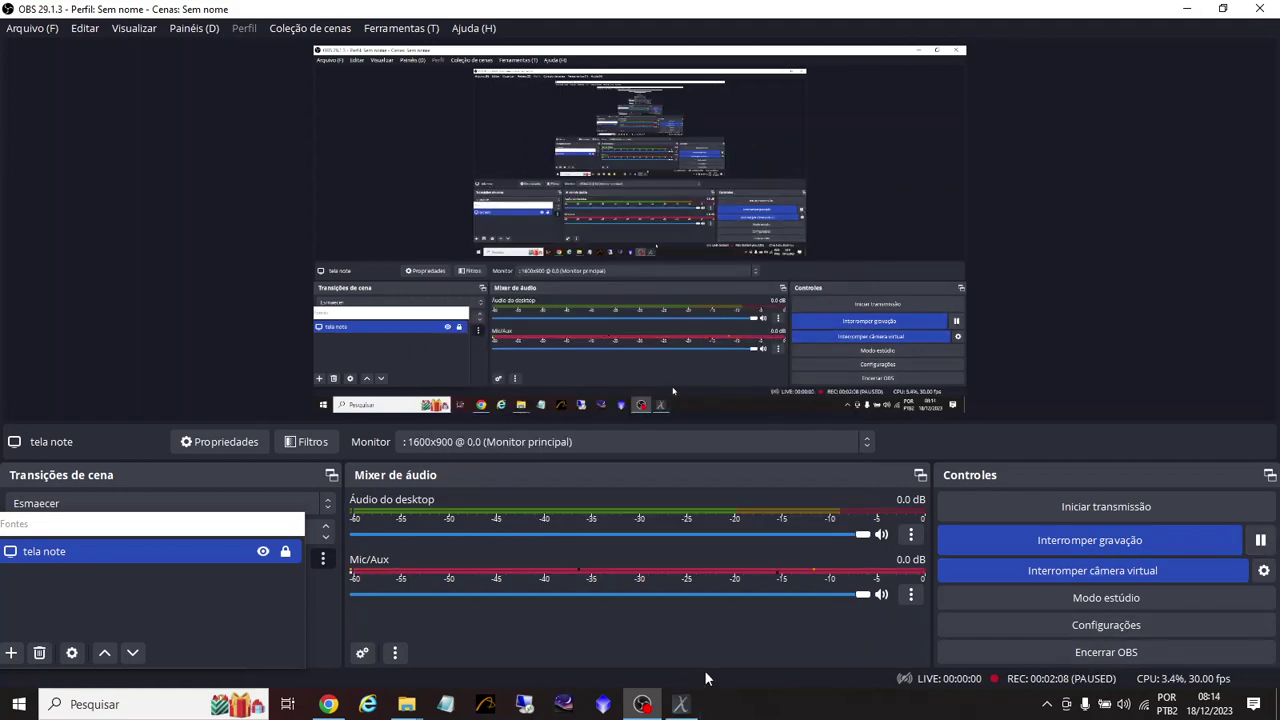
Switch to GraXpert and load the image masterLight_BIN-1_4144x2822_EXPOSURE-300.00s_FILTER-LX_RGB from the master folder.
click(680, 706)
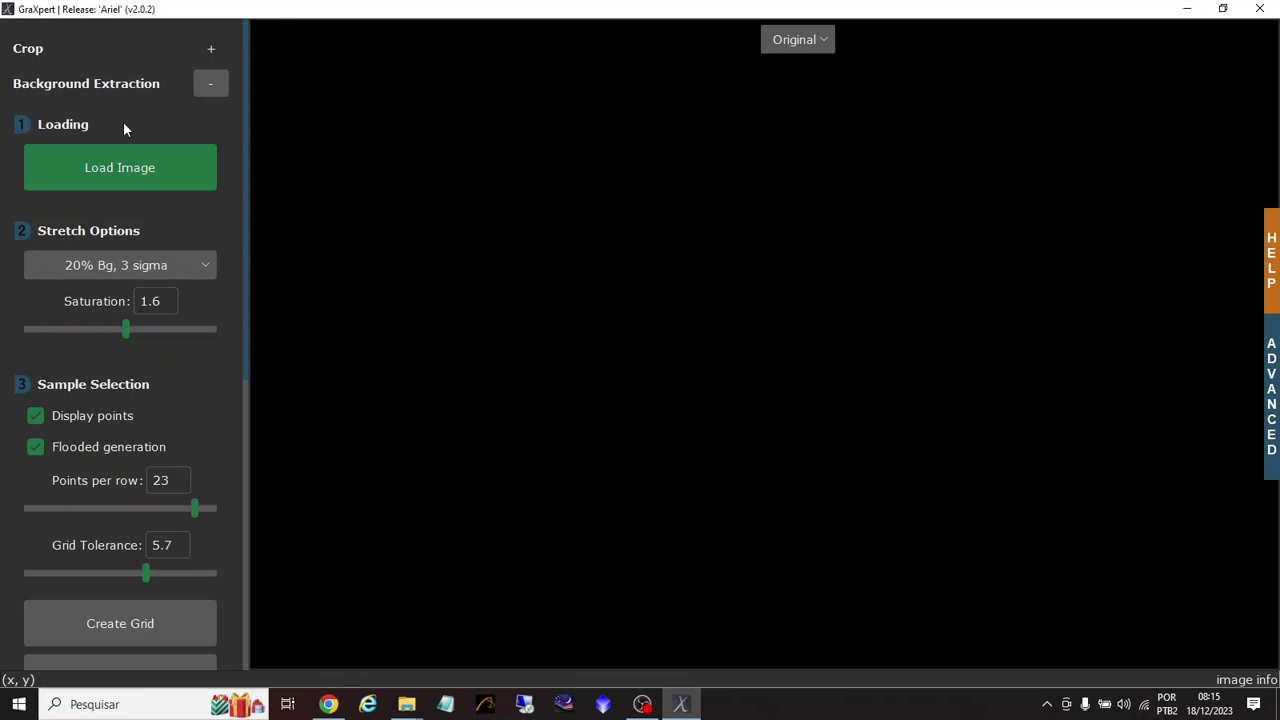
click(156, 172)
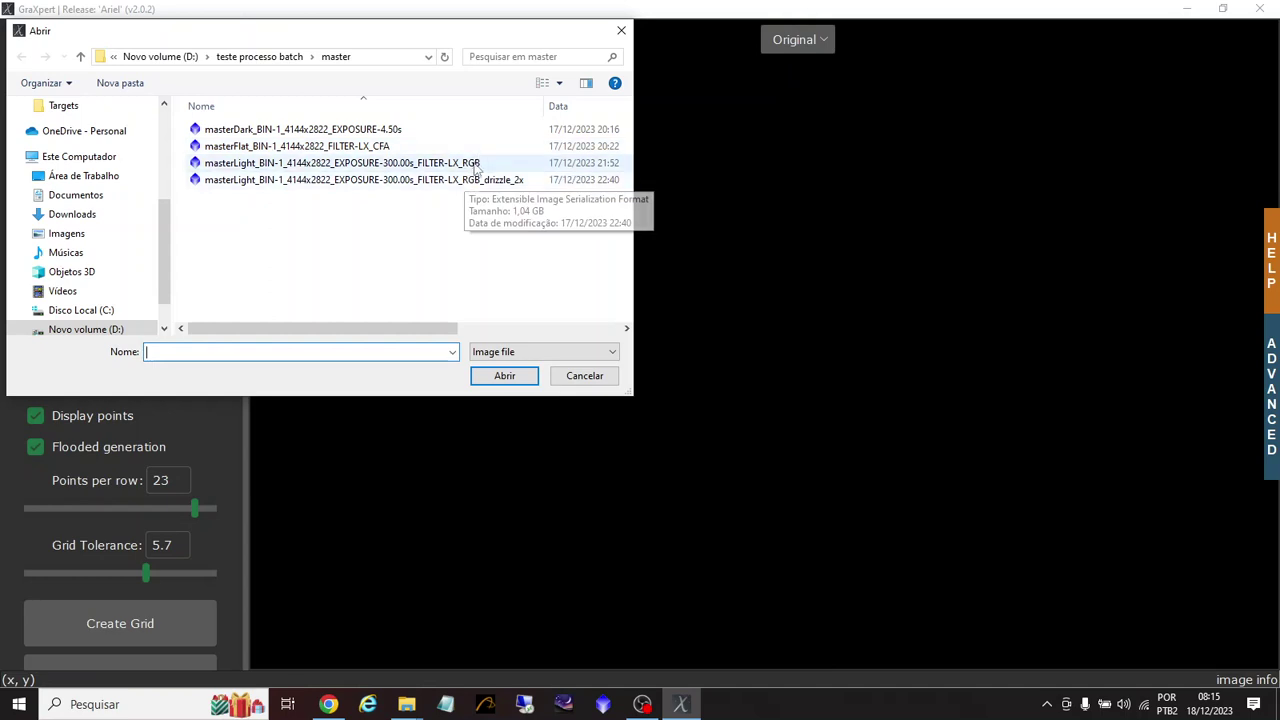
double_click(470, 163)
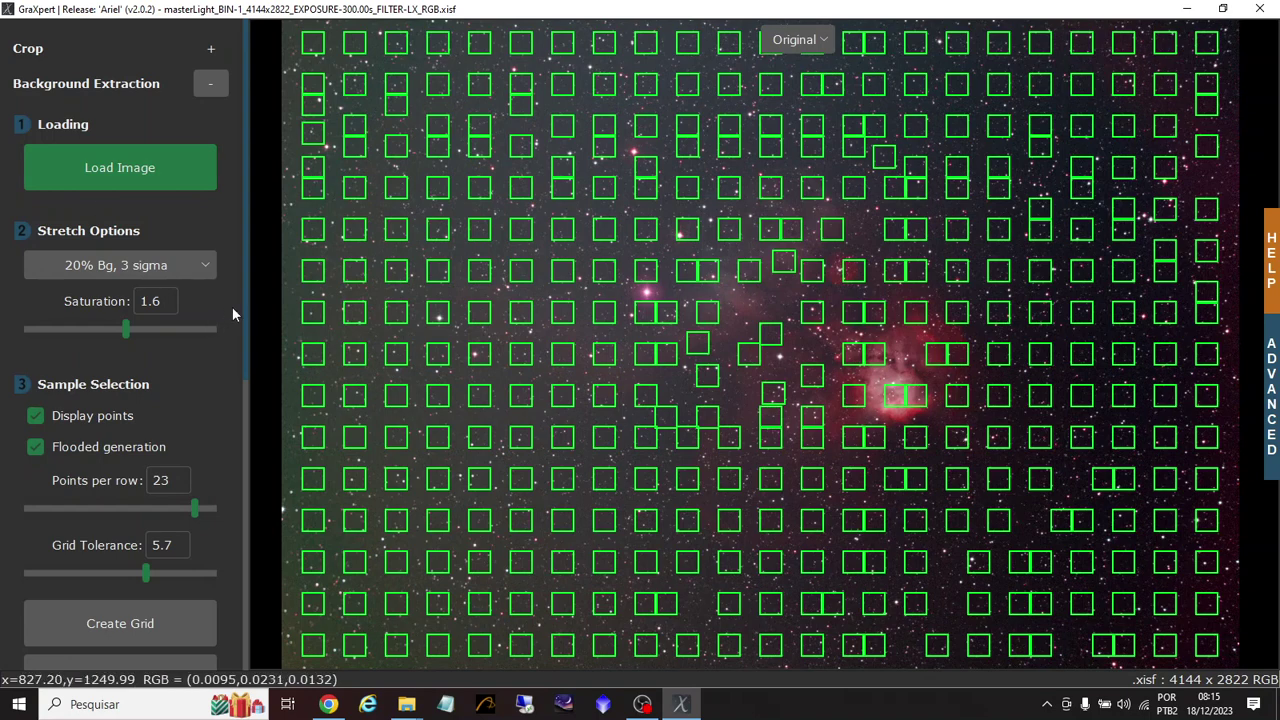
Examine the interpolation methods offered for the background calculation and close GraXpert.
scroll(207, 474, down, 5)
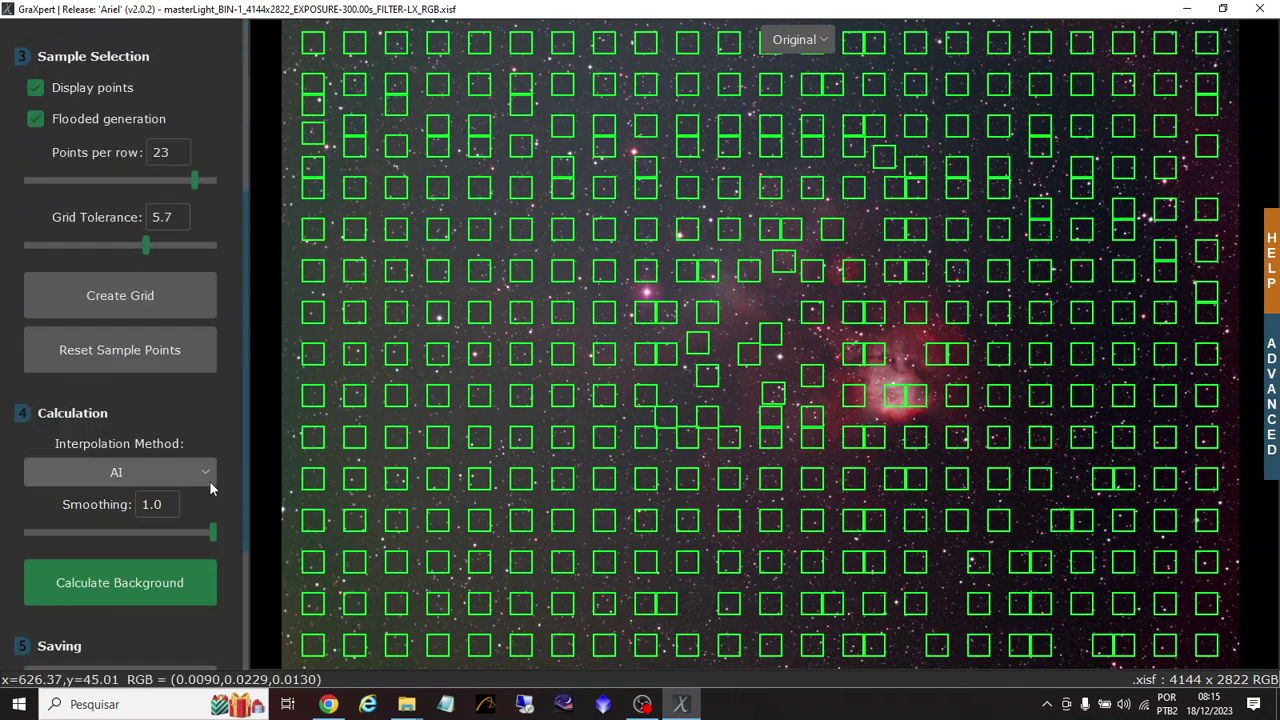
click(204, 474)
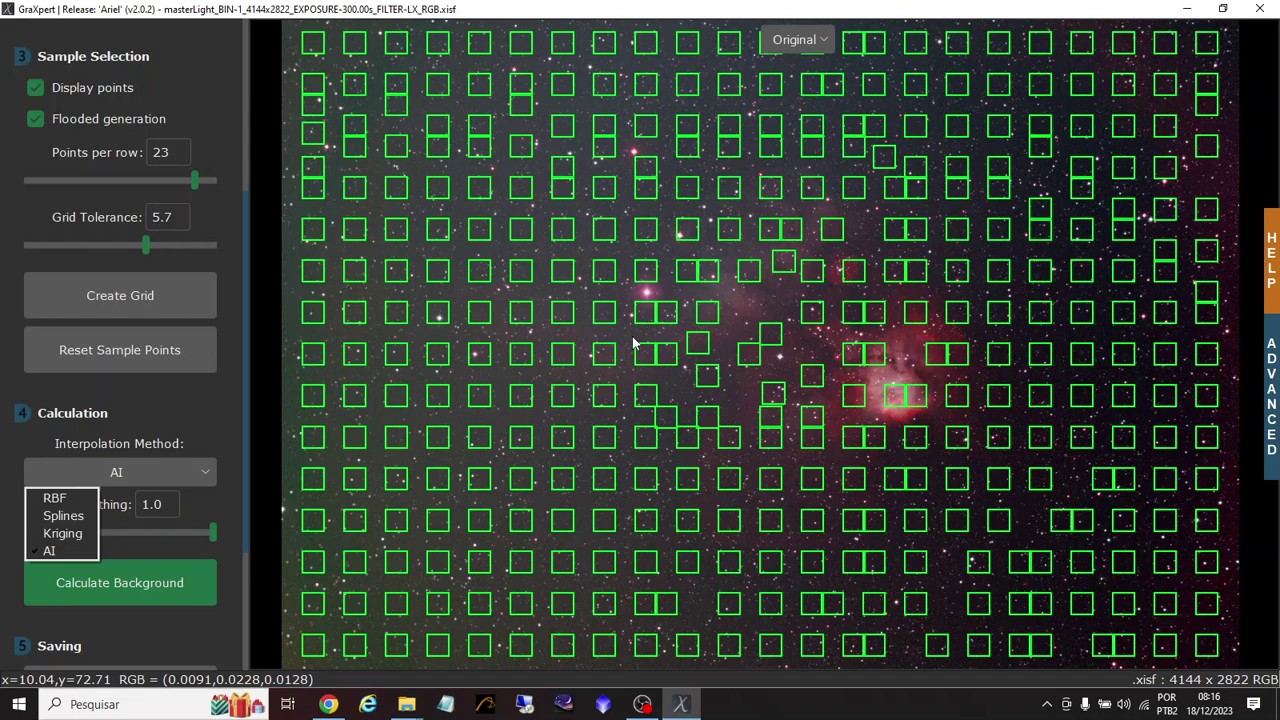
click(1259, 12)
click(1259, 12)
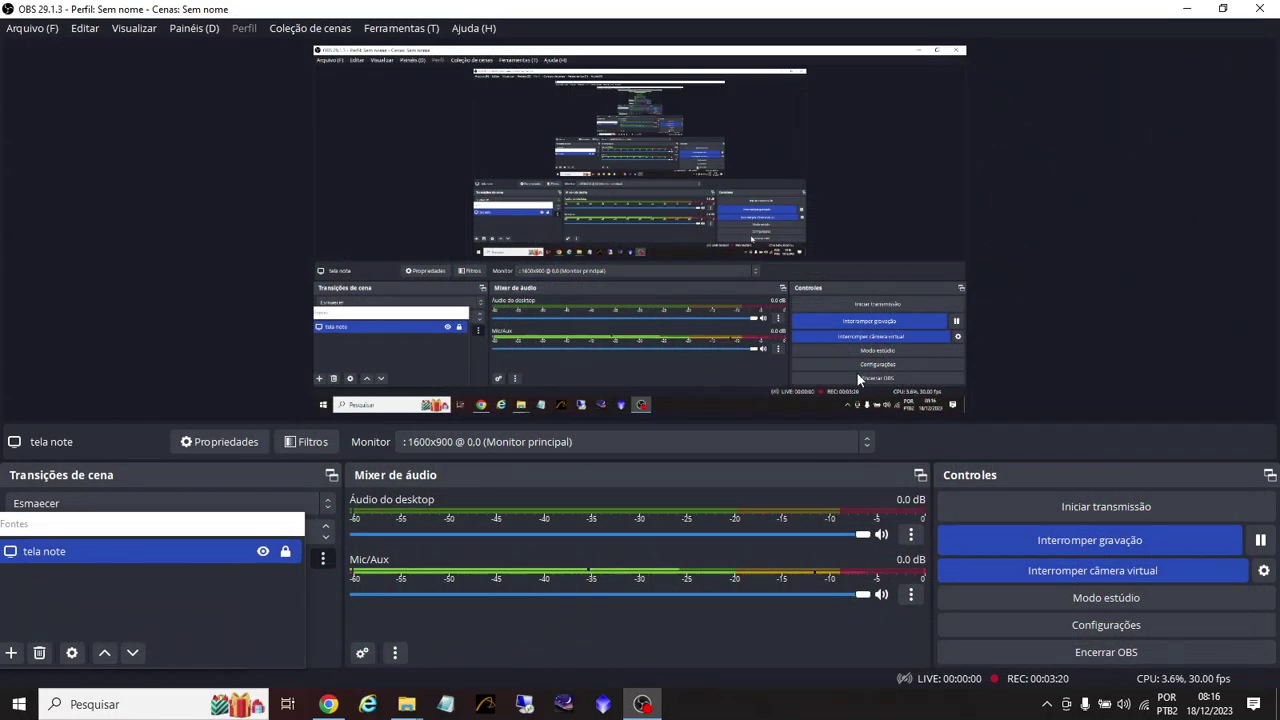
click(1192, 9)
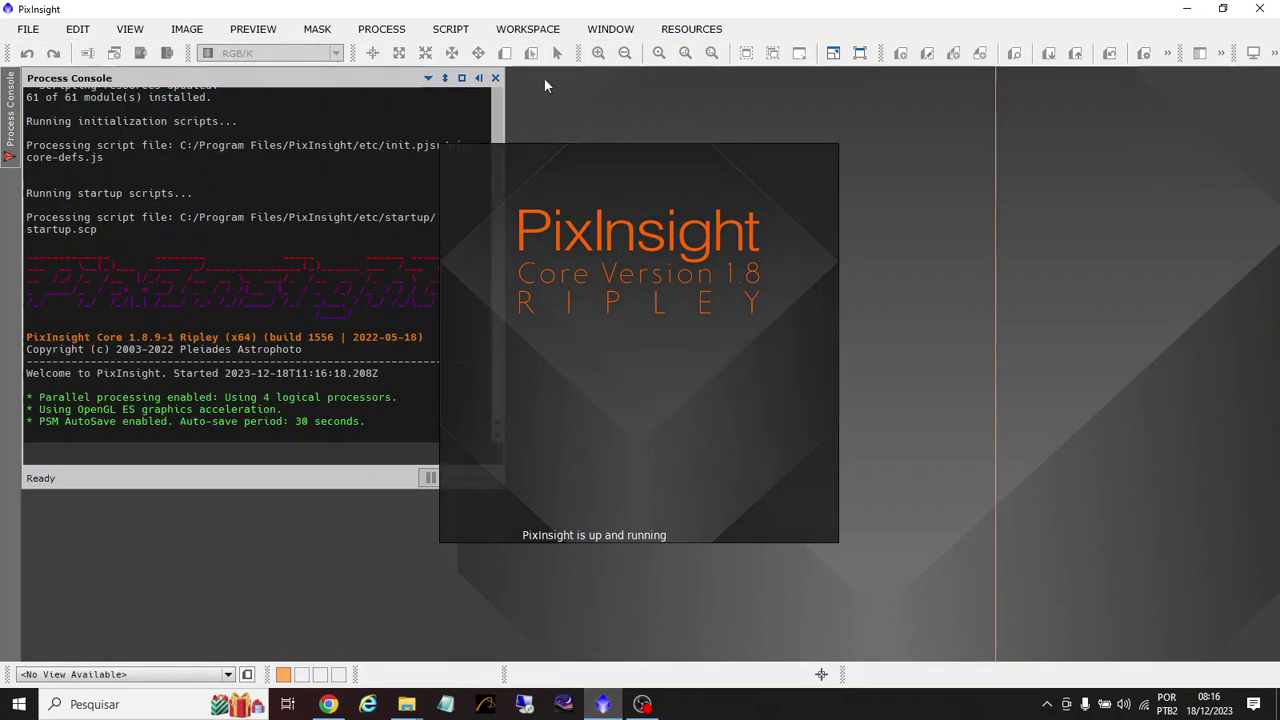
click(685, 30)
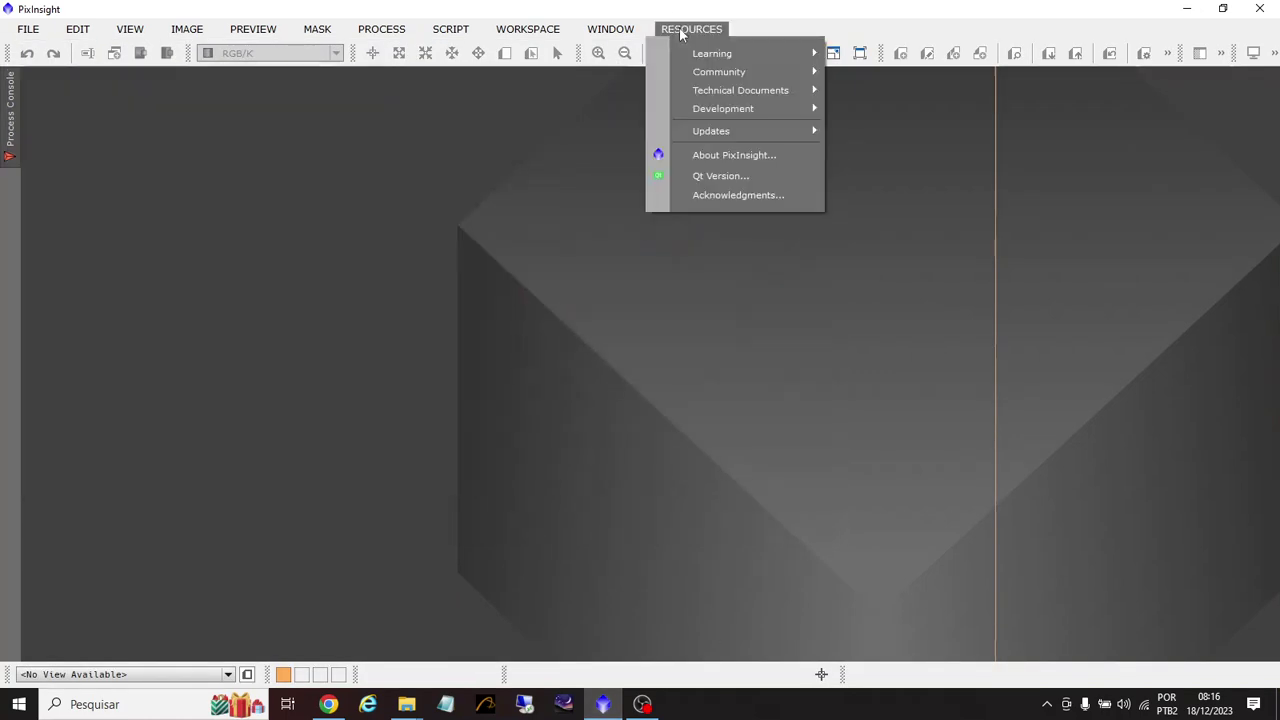
mouse_move(780, 117)
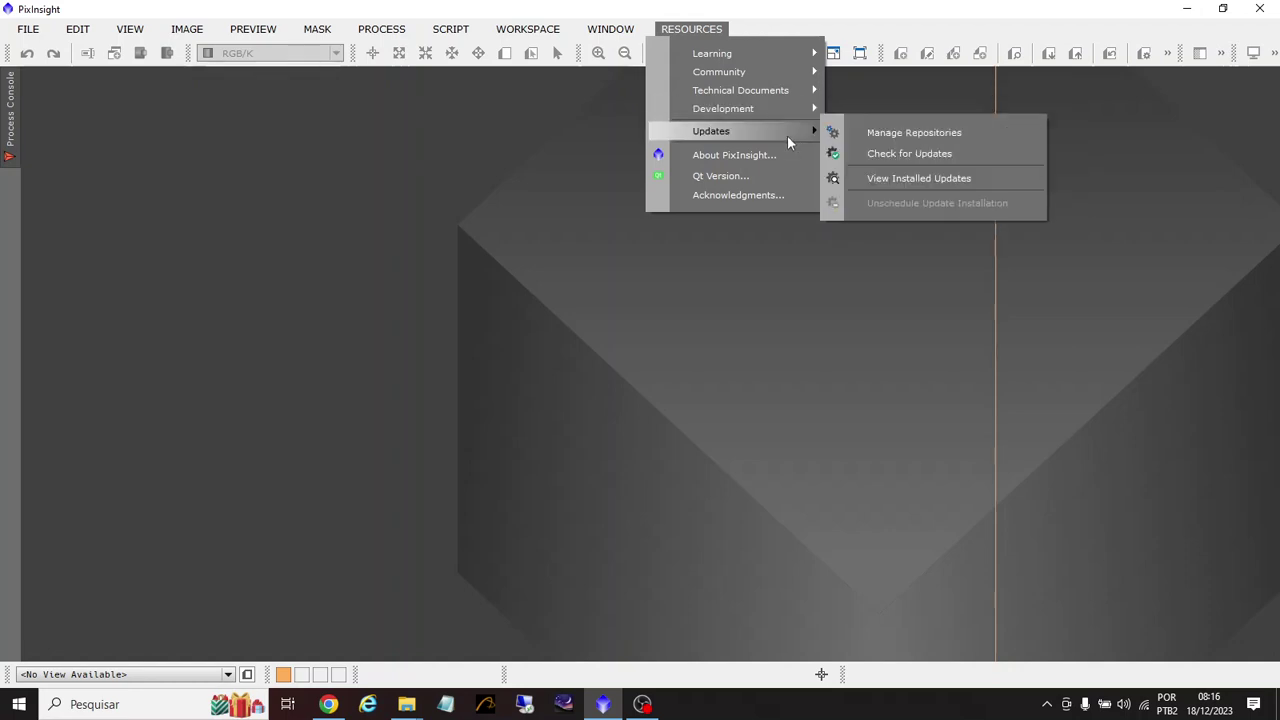
click(908, 132)
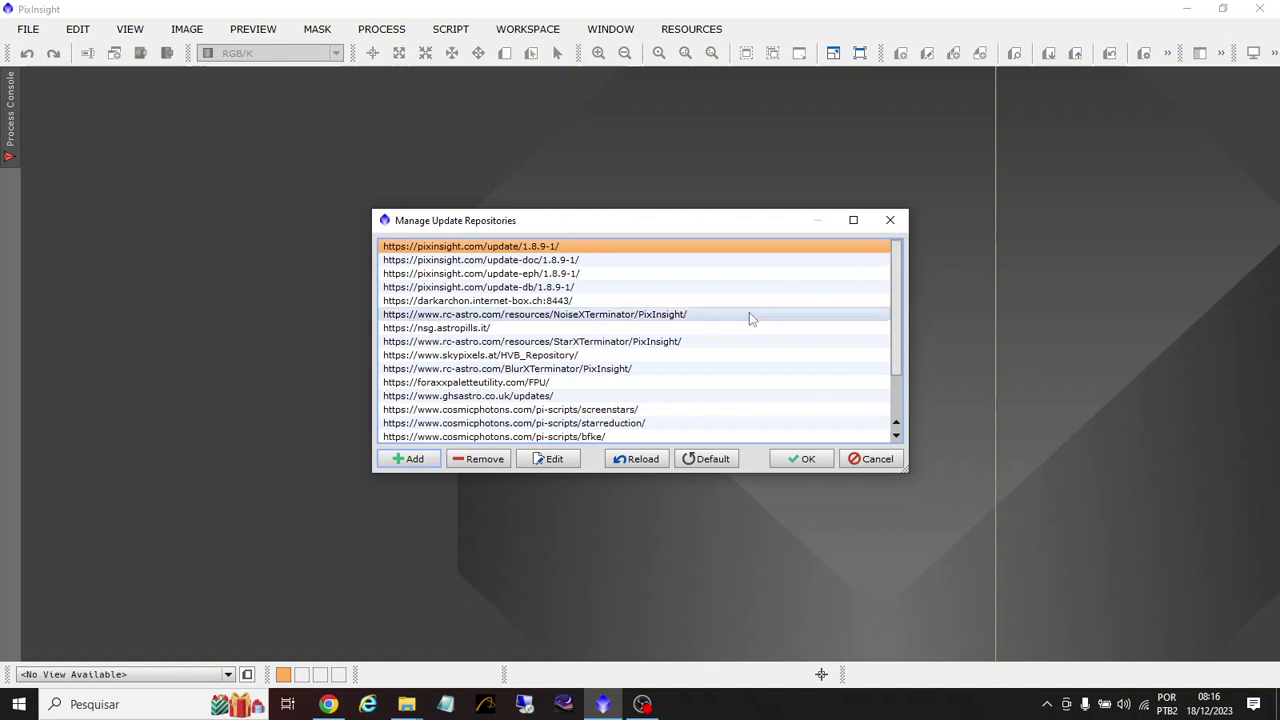
scroll(700, 345, down, 2)
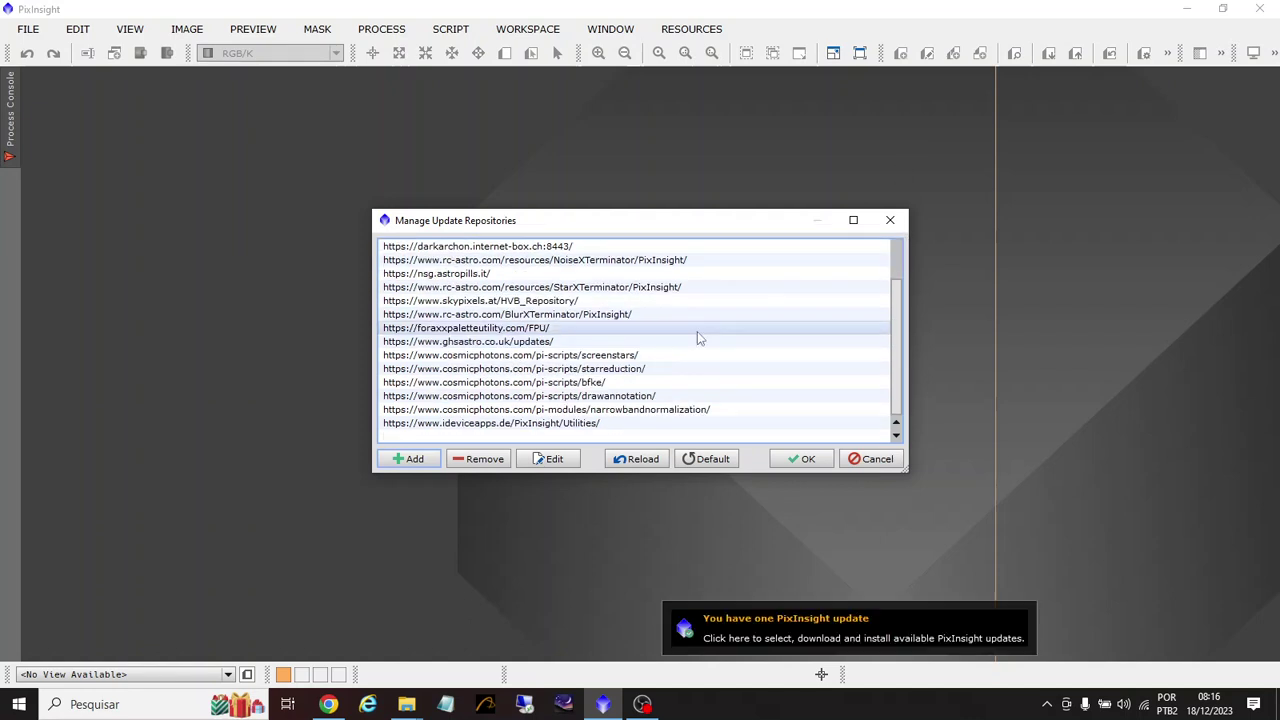
click(610, 428)
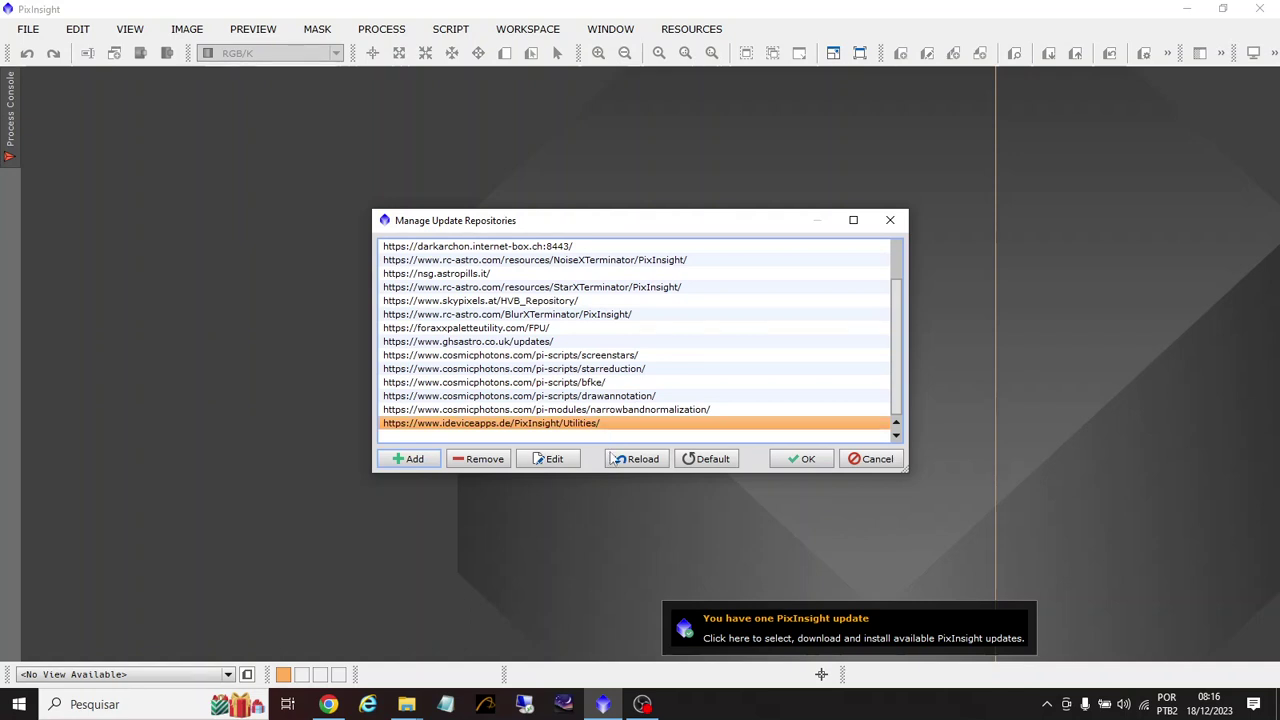
Check the add-repository dialog and the ideviceapps.de entry's URL, and close the repository manager without changes.
click(420, 460)
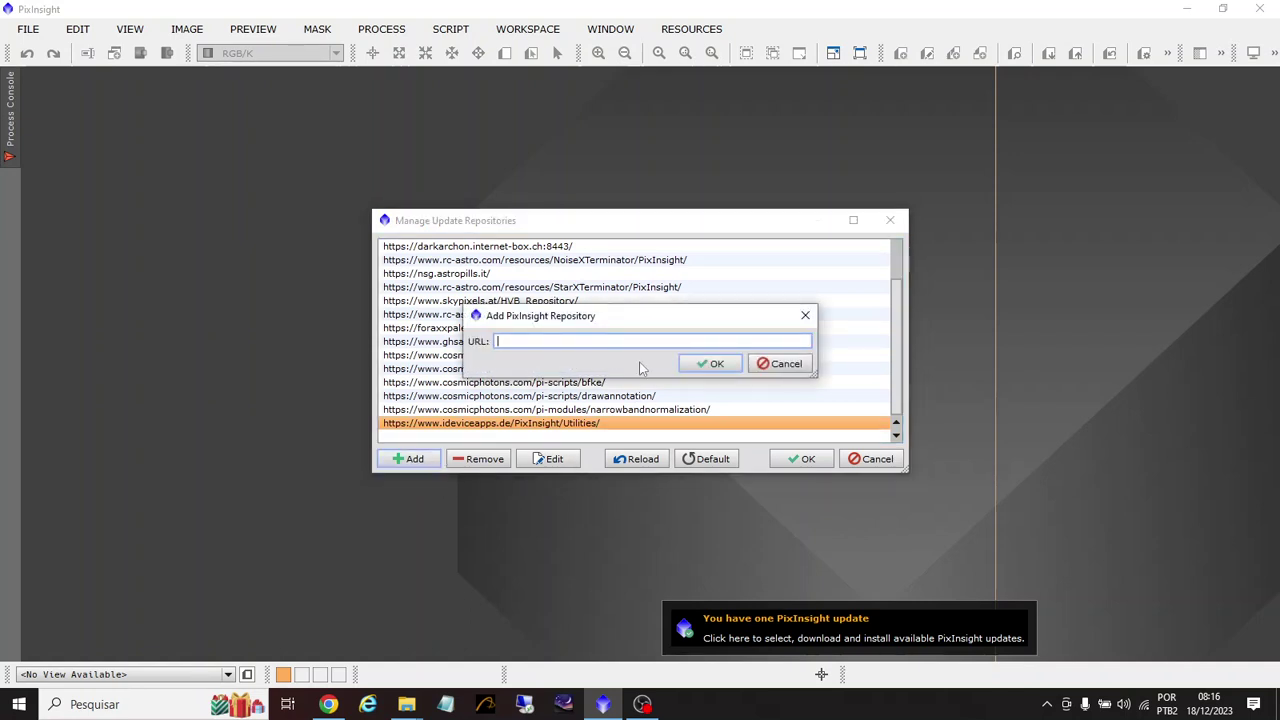
click(789, 366)
click(568, 460)
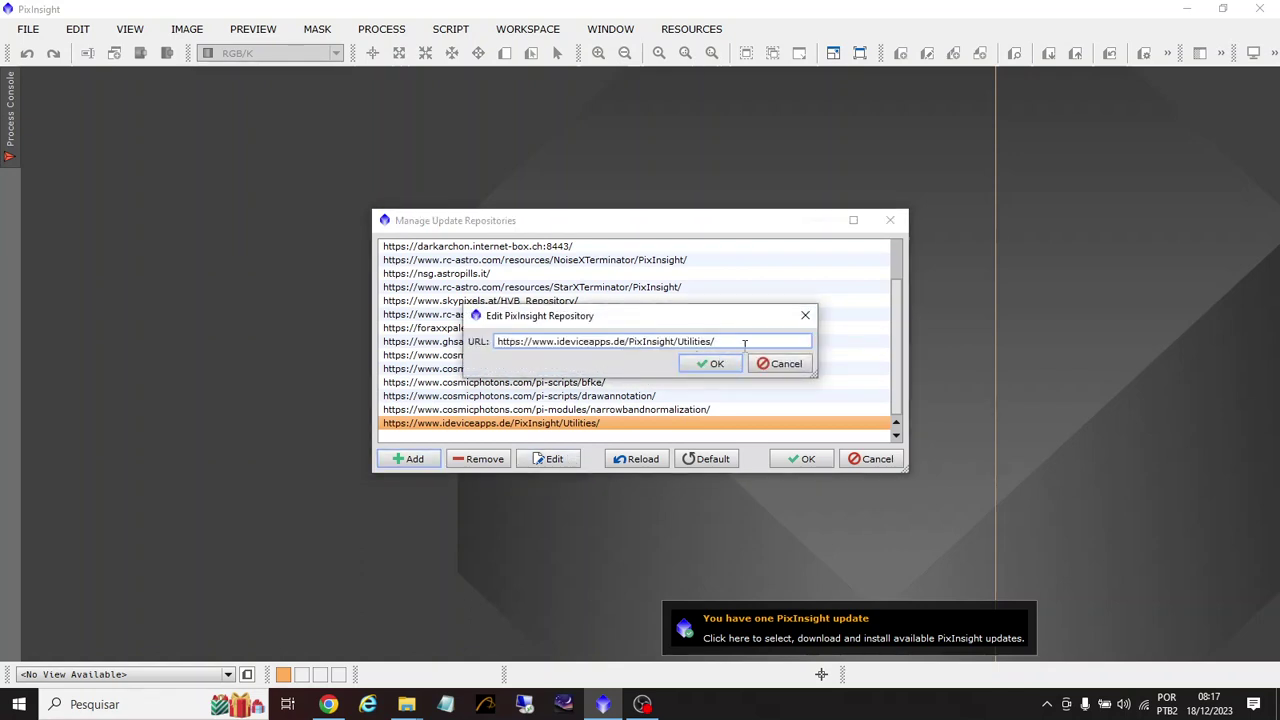
triple_click(745, 344)
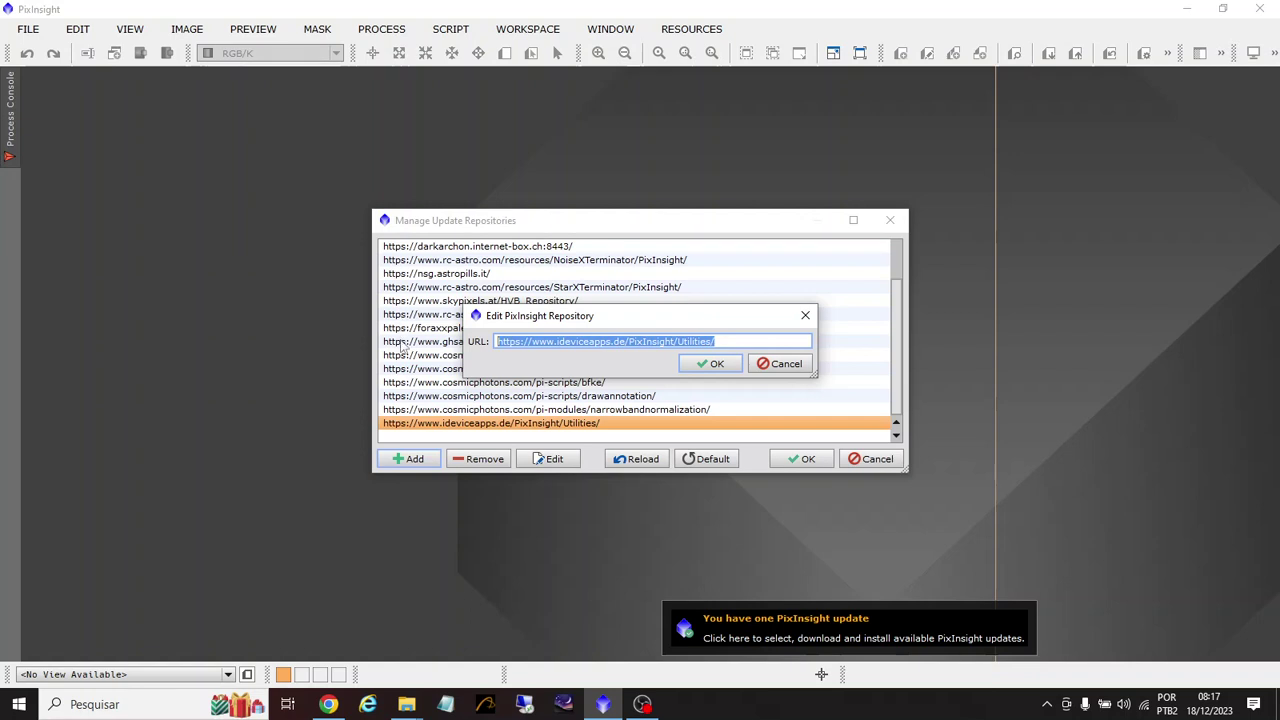
click(788, 364)
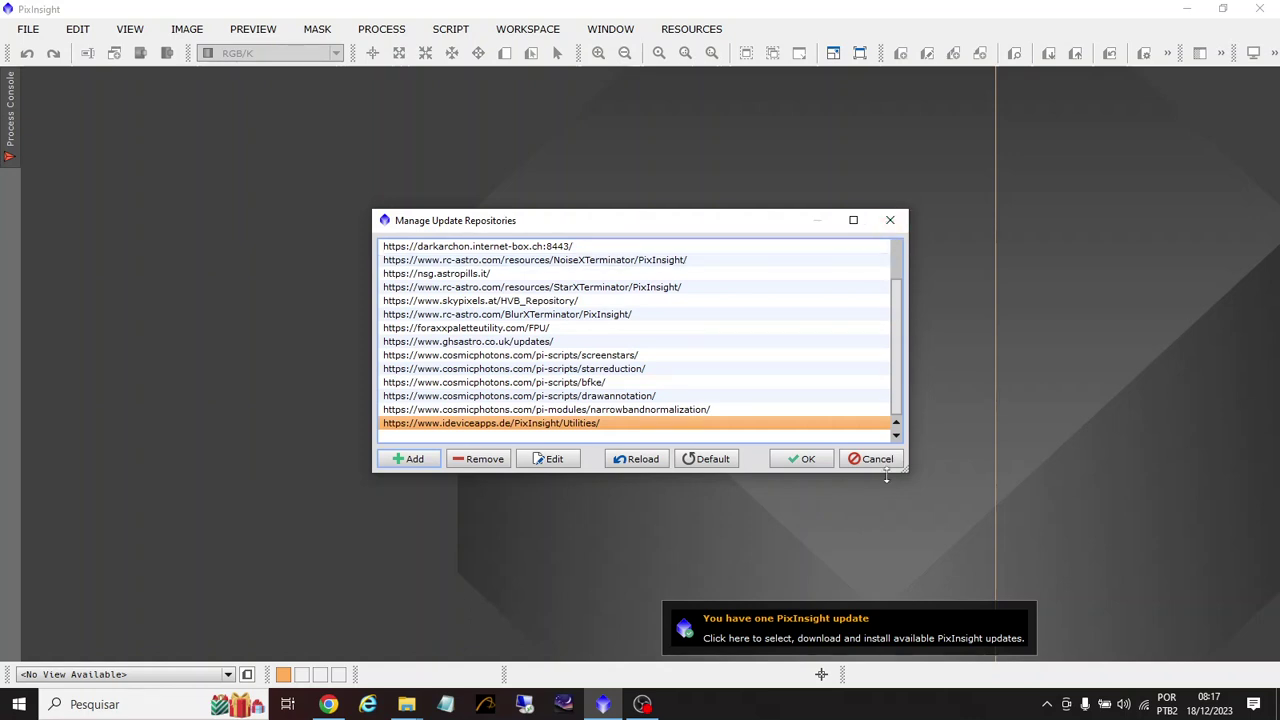
click(890, 220)
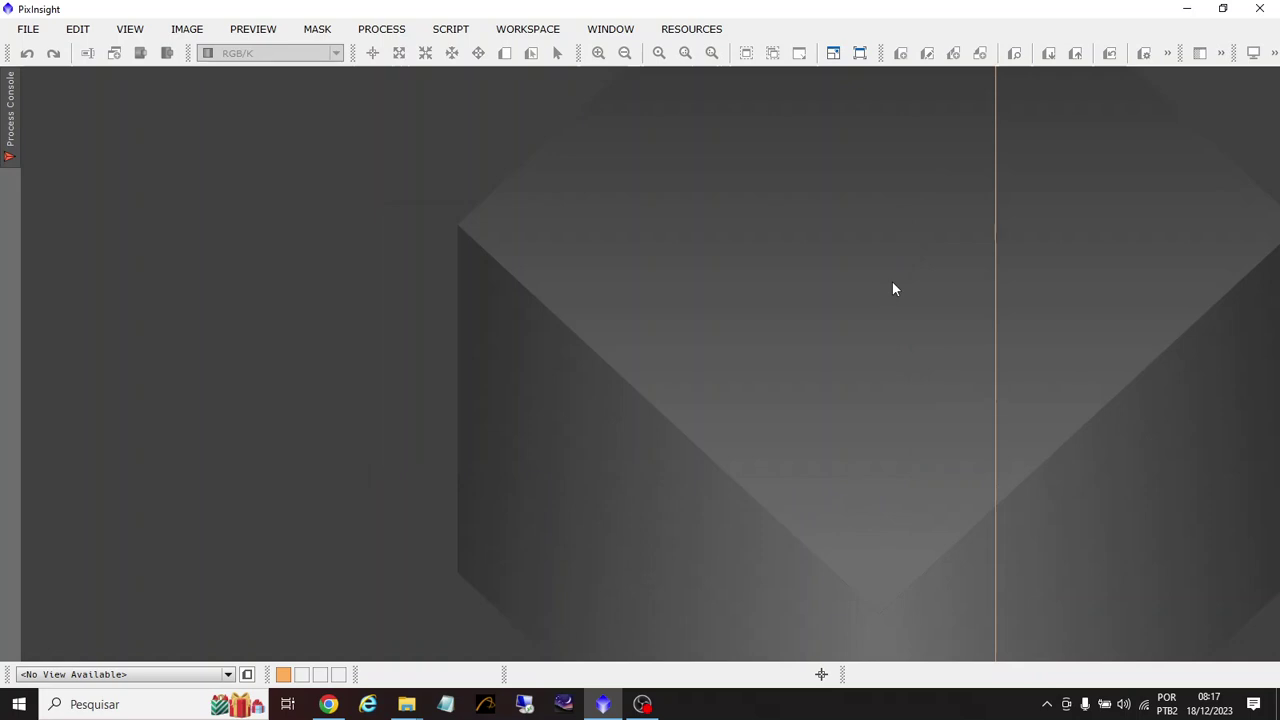